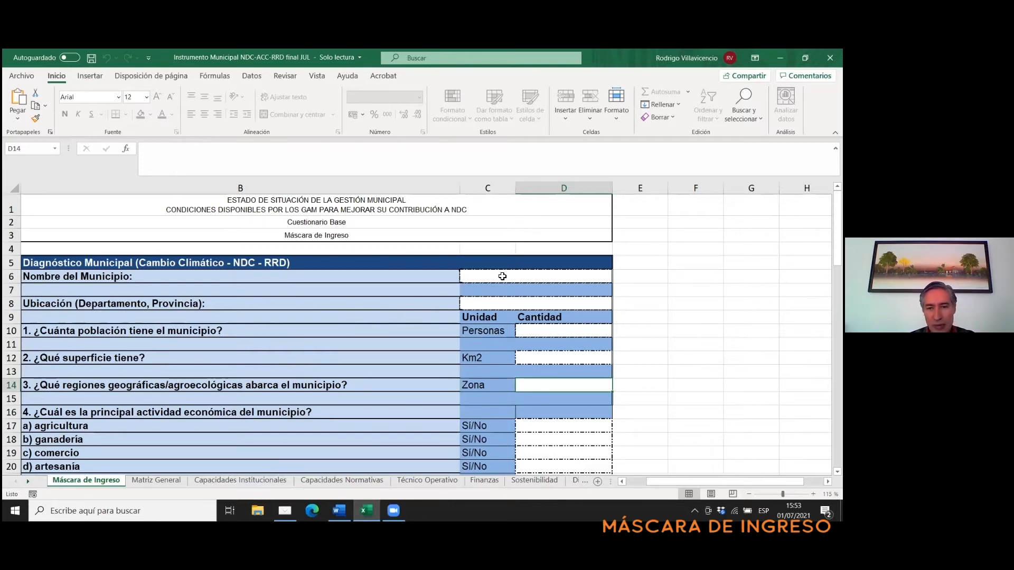
# - Enter La Paz as the municipality name in the Nombre del Municipio answer cell
pyautogui.click(502, 276)
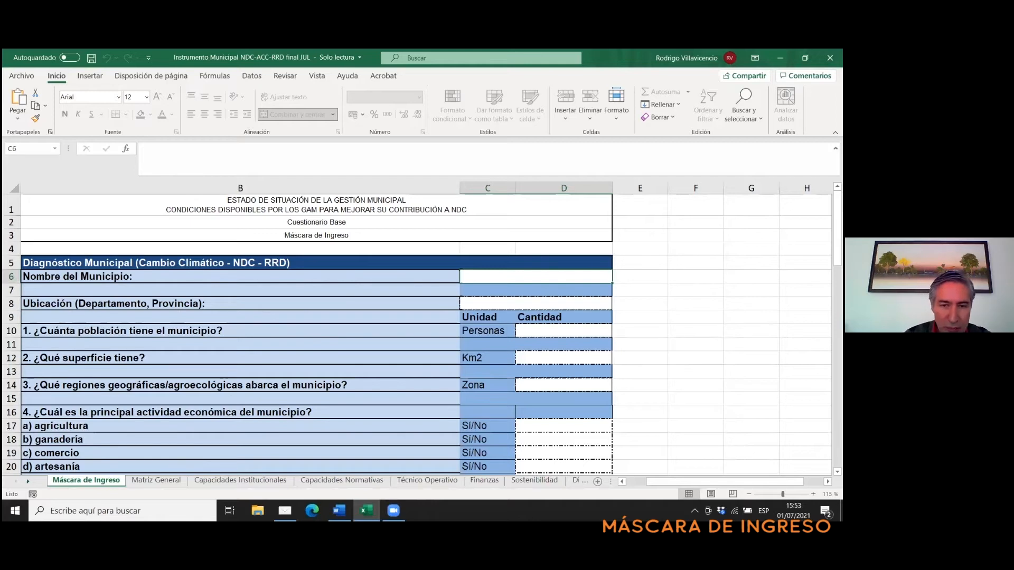
pyautogui.write('L')
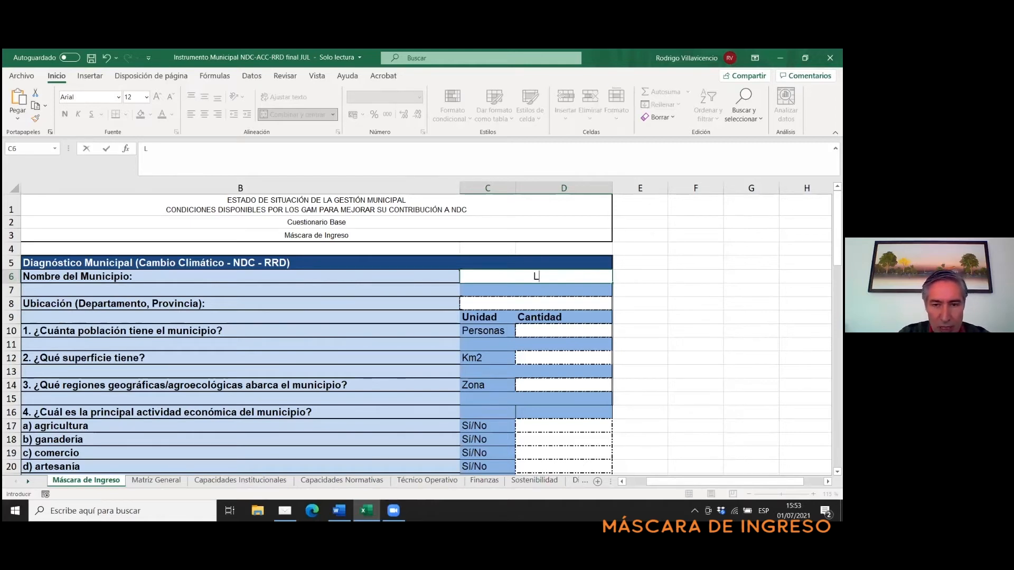
pyautogui.write('a ')
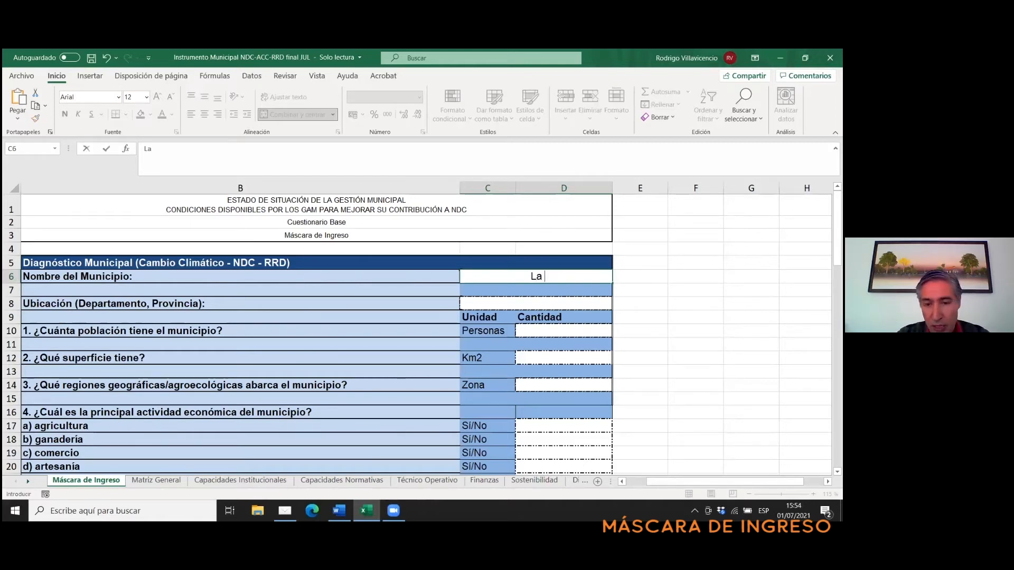
pyautogui.write('Paz')
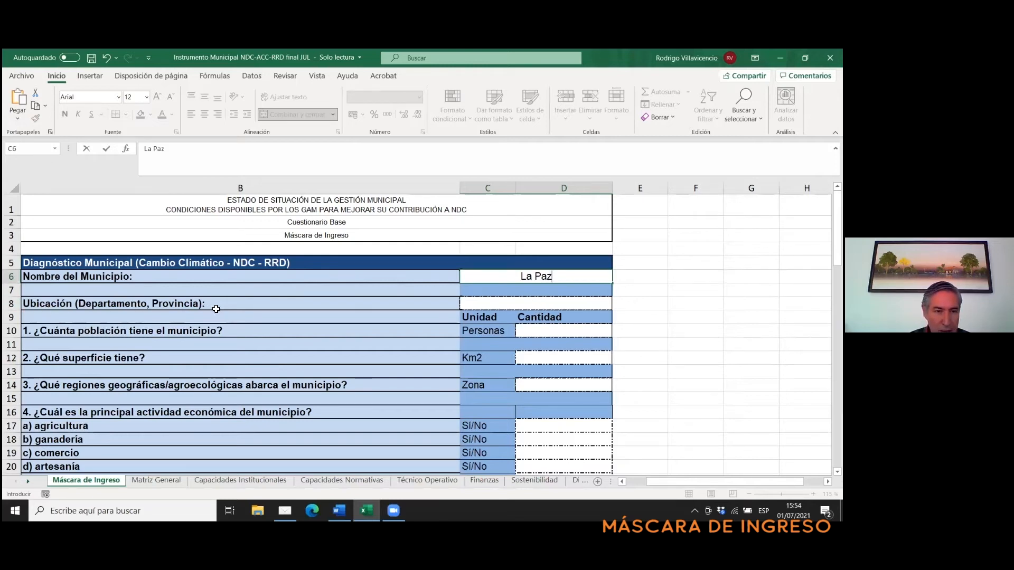
# - Enter "La Paz, Murillo" as the municipality's department and province in the Ubicación answer cell
pyautogui.click(480, 305)
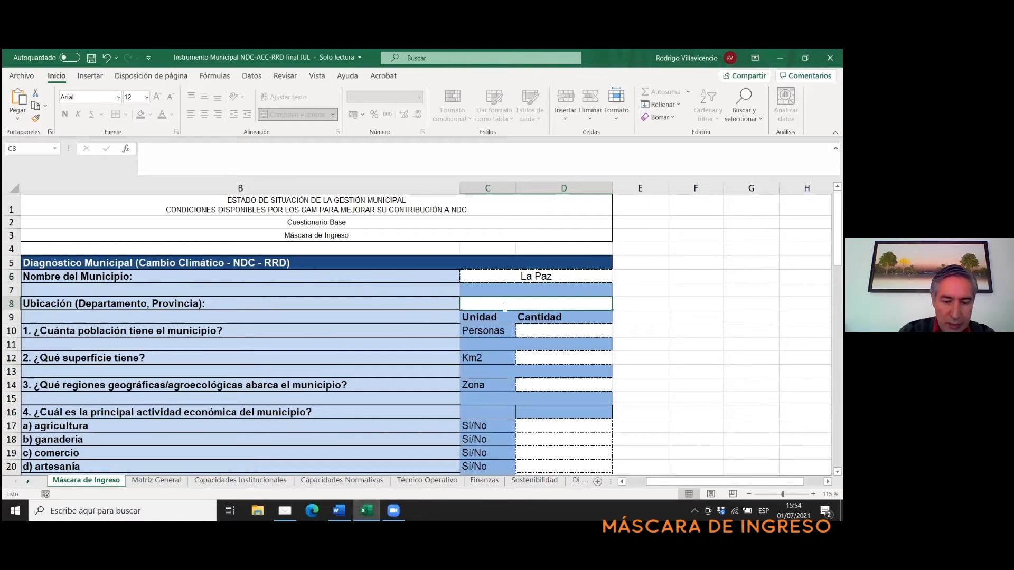
pyautogui.write('La Paz')
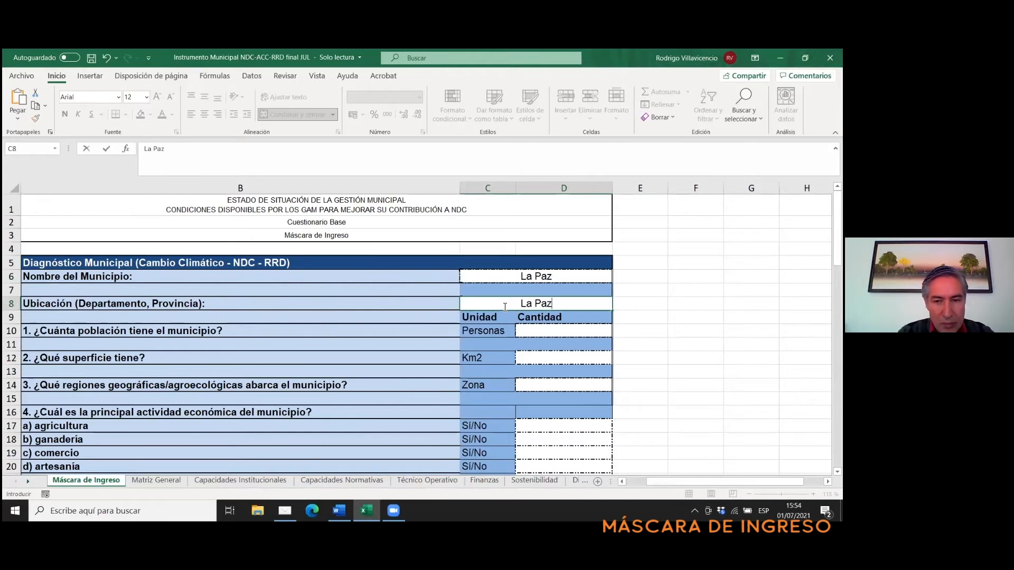
pyautogui.write(', M')
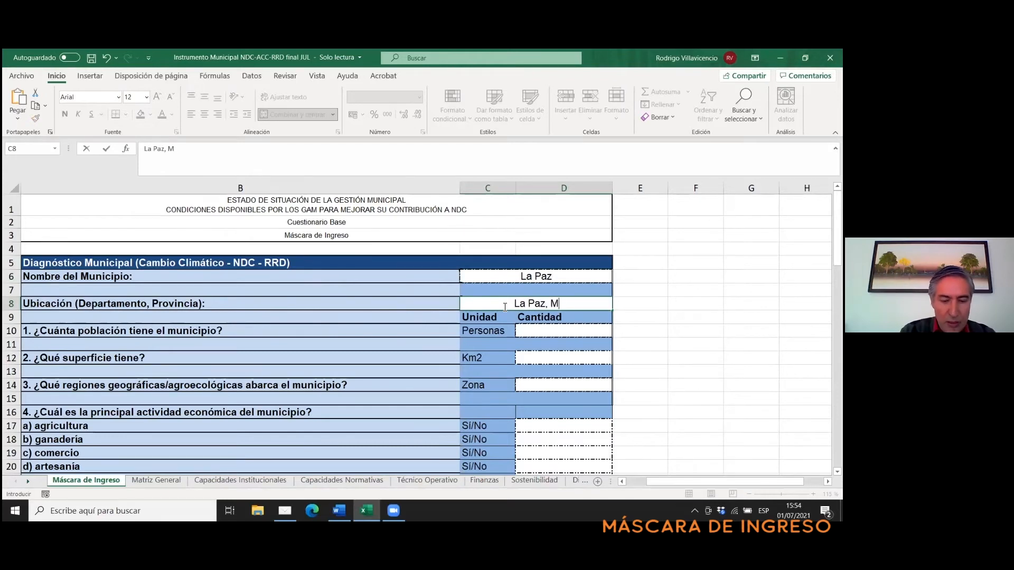
pyautogui.write('urillo')
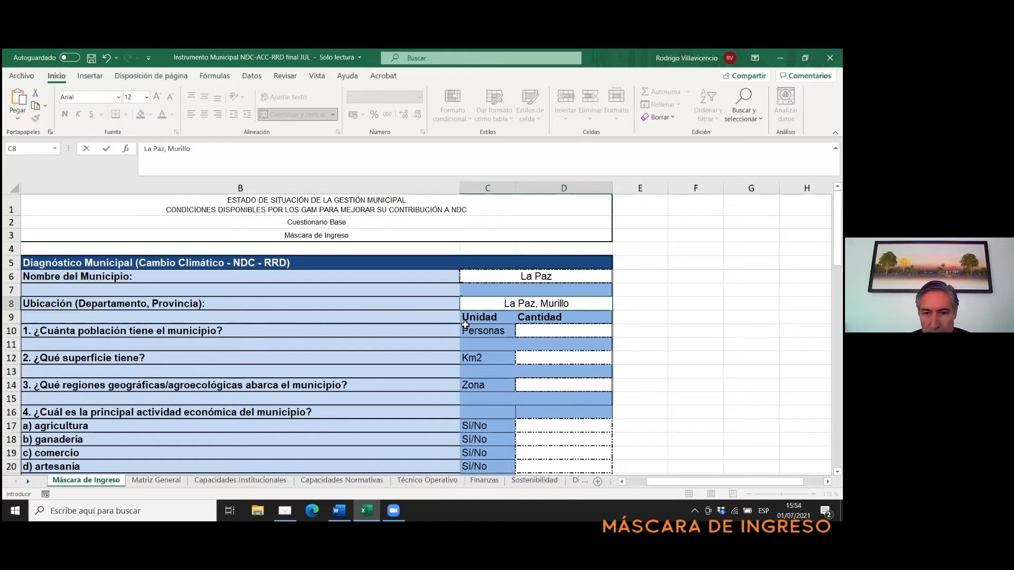
# - Set the municipality's population in question 1 to 2000000 and its surface area in question 2 to 200 km2
pyautogui.click(532, 332)
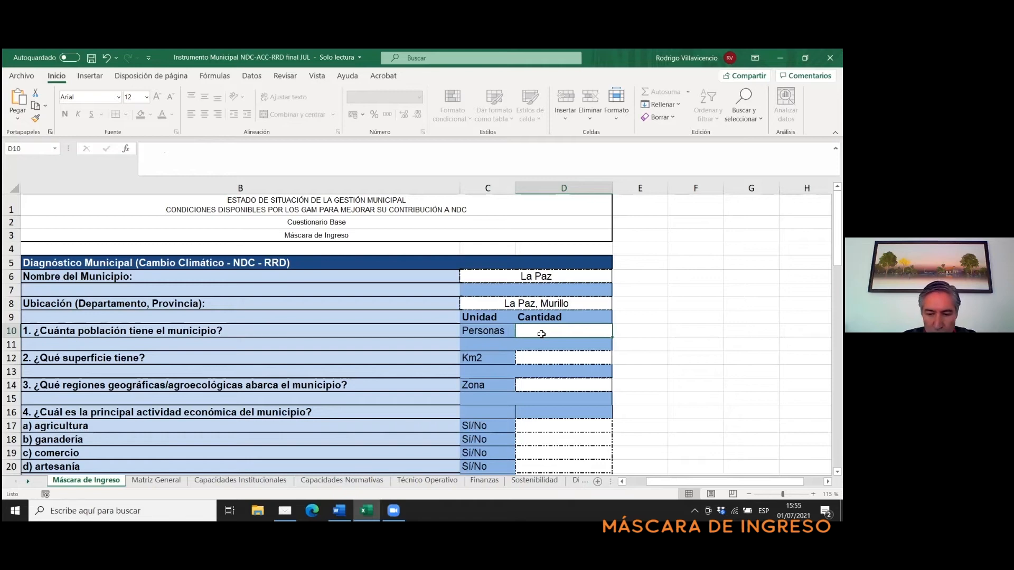
pyautogui.write('2')
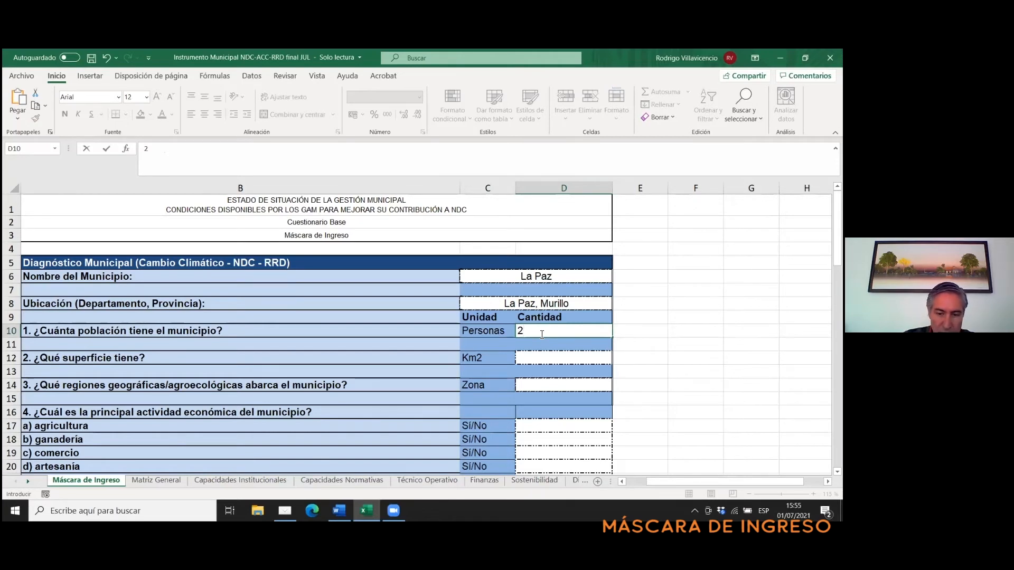
pyautogui.write('000000')
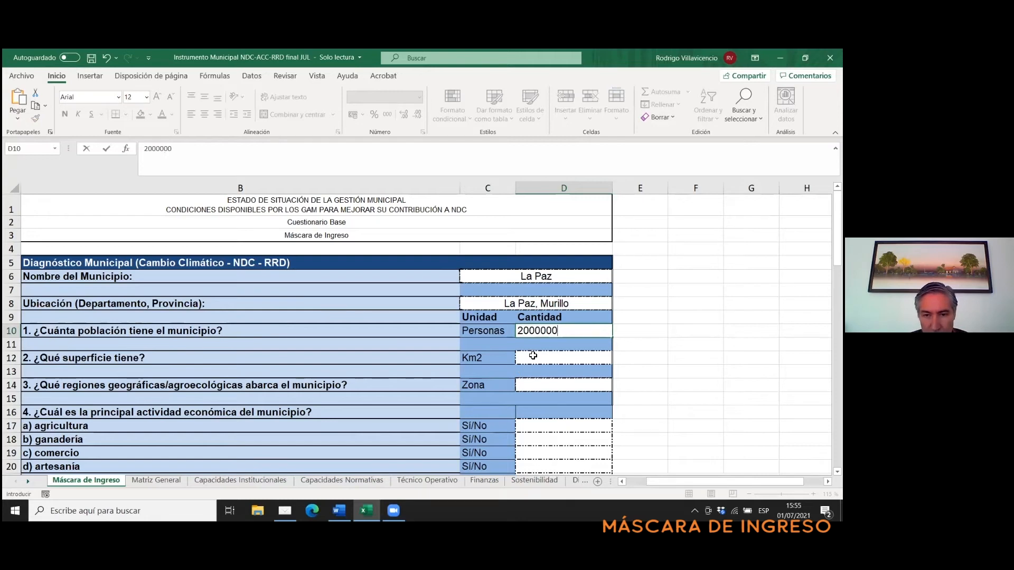
pyautogui.click(533, 357)
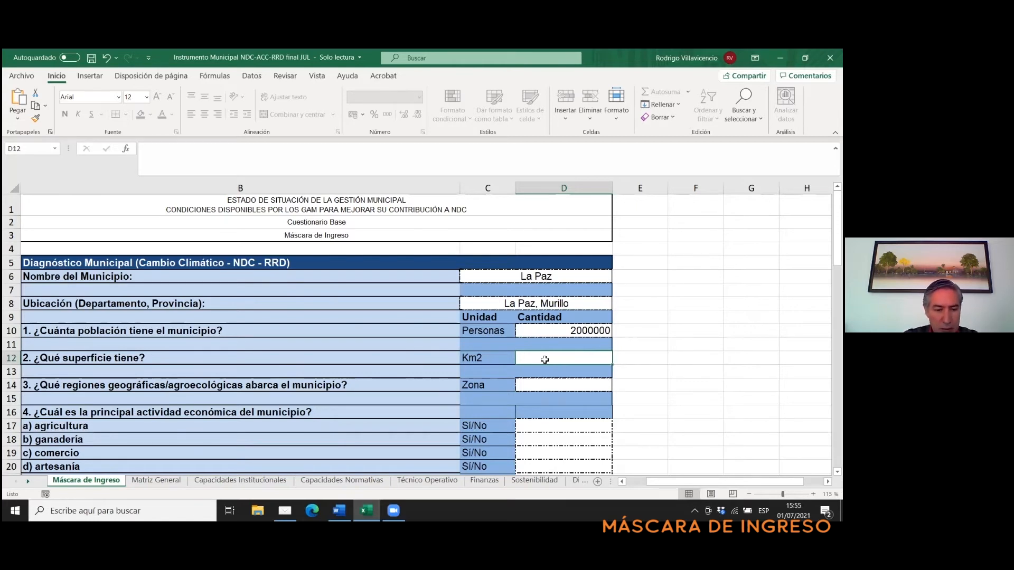
pyautogui.write('2000')
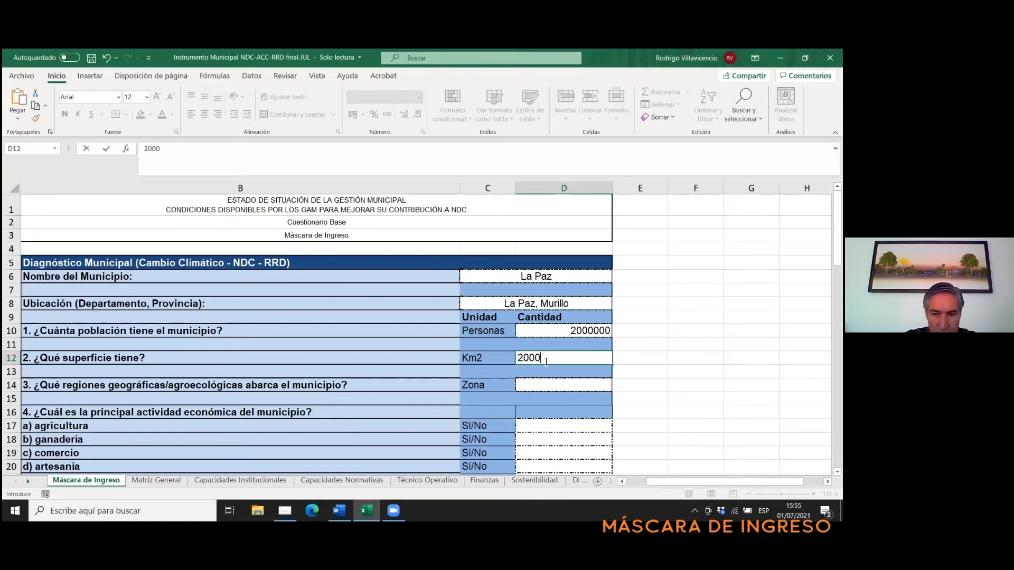
pyautogui.press('BackSpace')
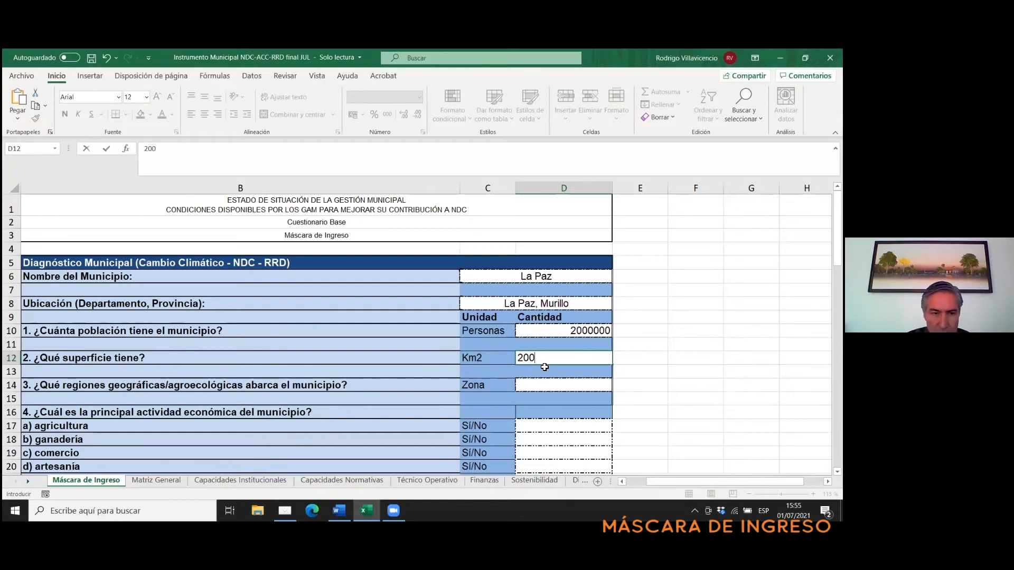
pyautogui.click(535, 386)
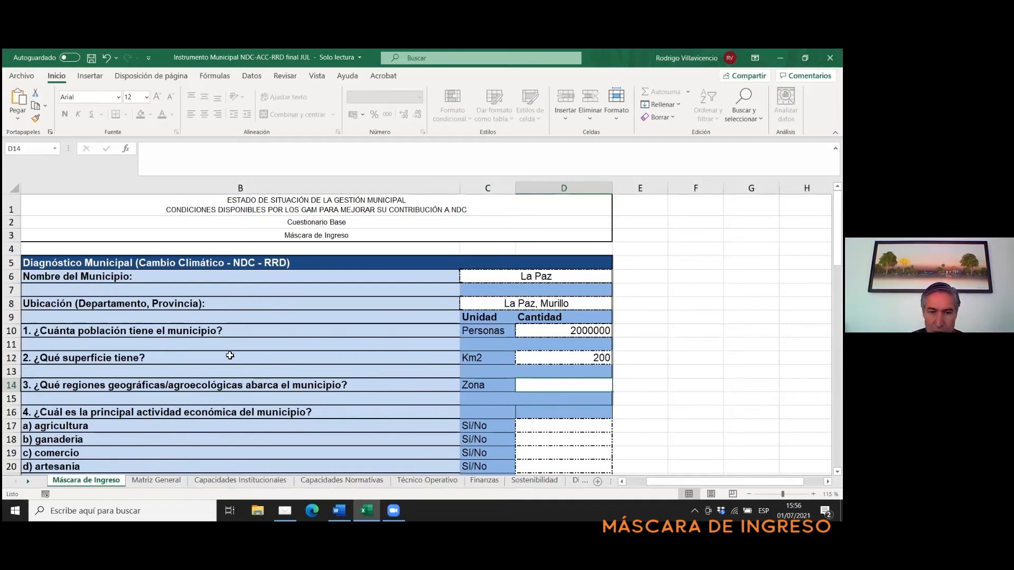
# - Answer question 4 on the main economic activity with SI for agricultura and ganadería and NO for comercio and artesanía
pyautogui.moveTo(838, 230); pyautogui.dragTo(838, 260)
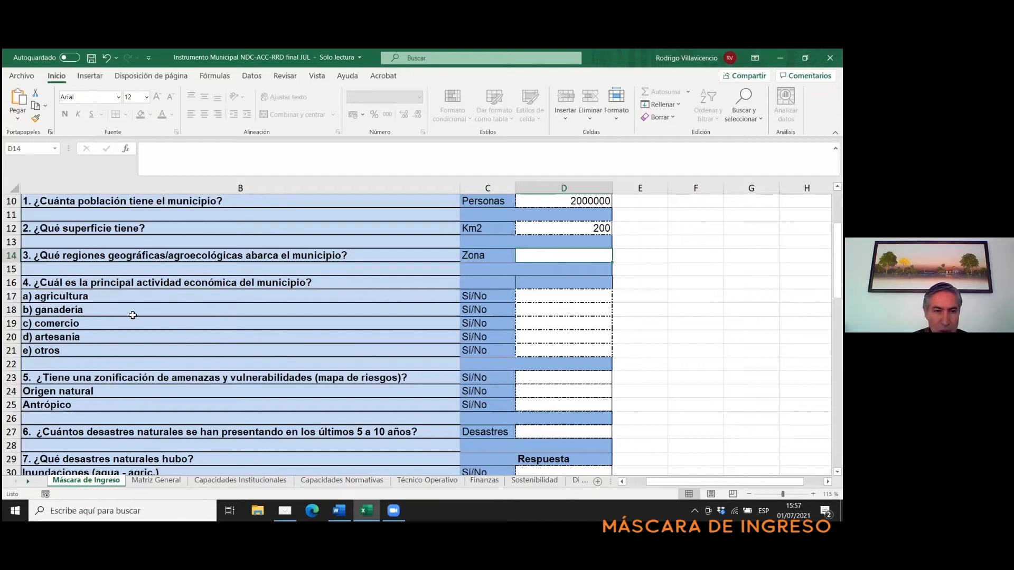
pyautogui.click(566, 298)
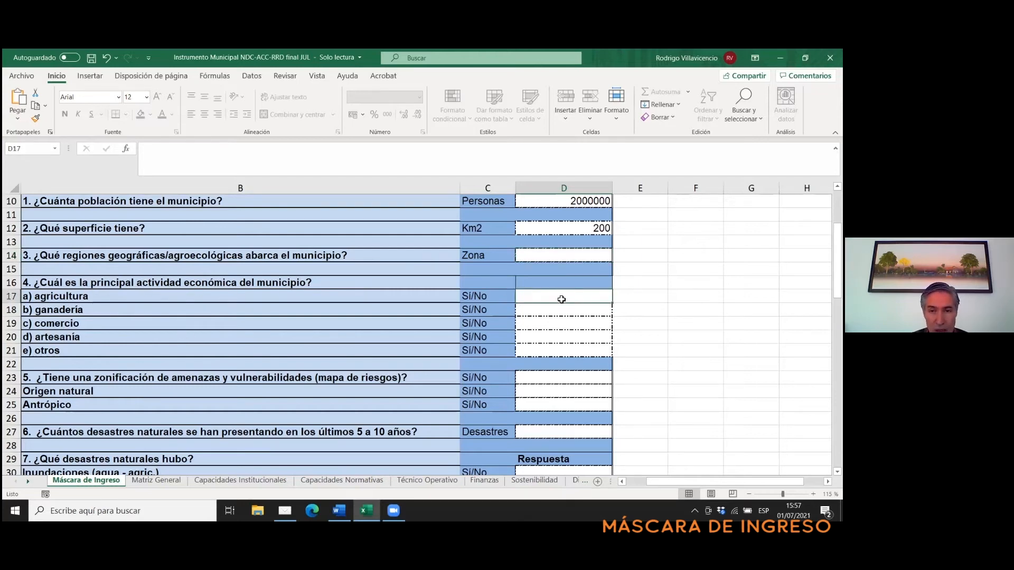
pyautogui.write('si')
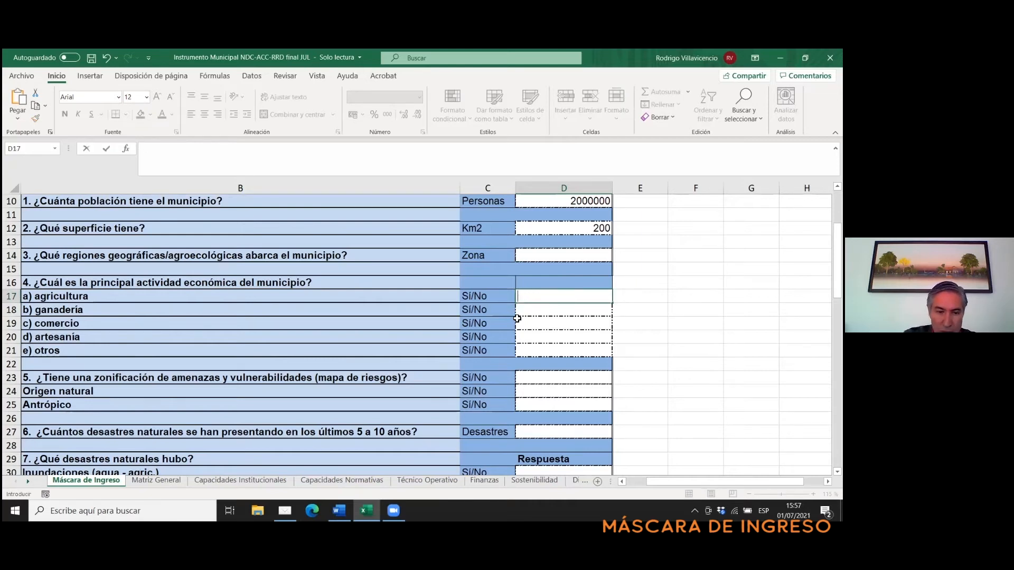
pyautogui.write('SI')
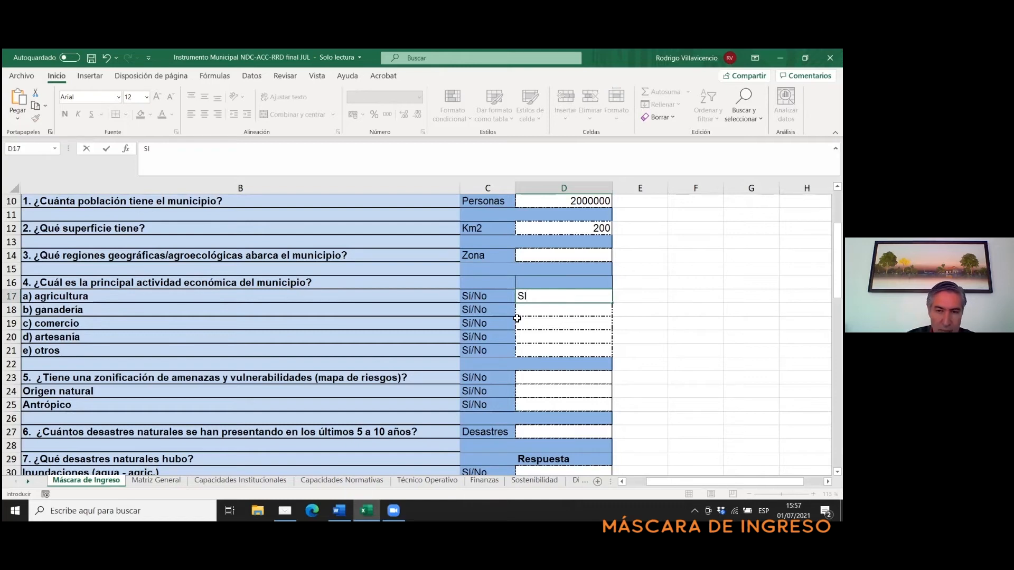
pyautogui.press('Return')
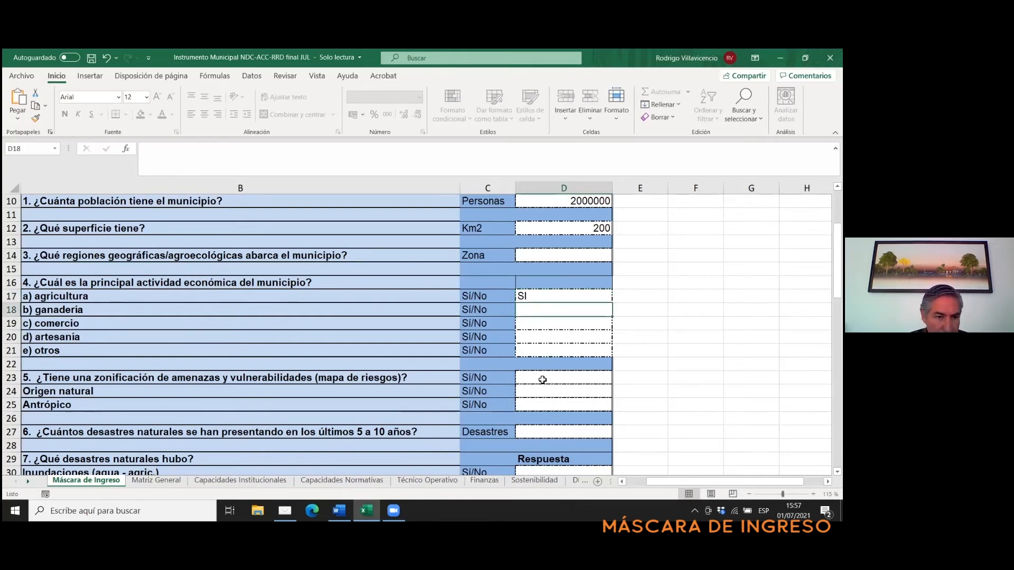
pyautogui.write('SI')
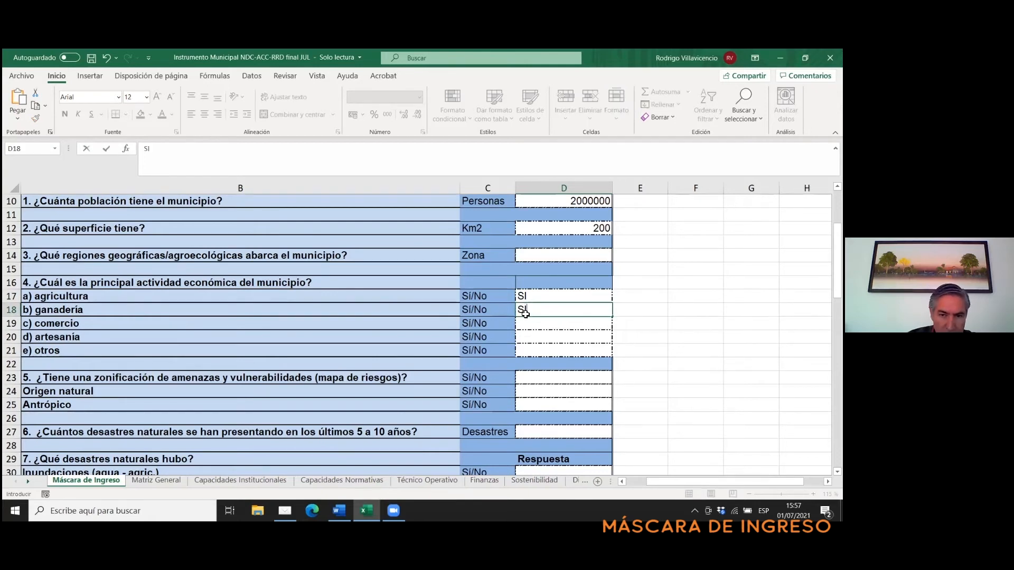
pyautogui.click(536, 323)
pyautogui.write('NO')
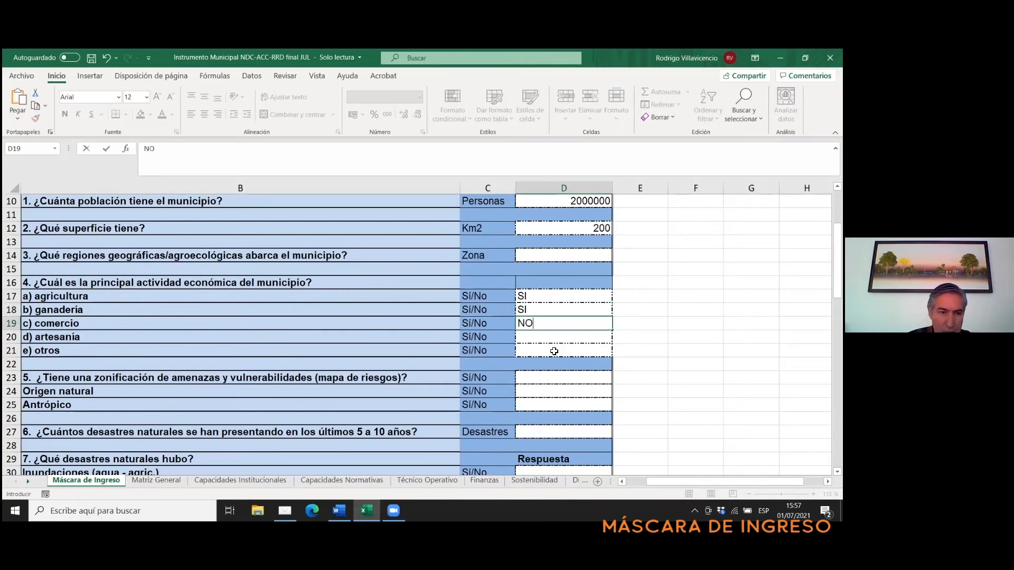
pyautogui.click(522, 337)
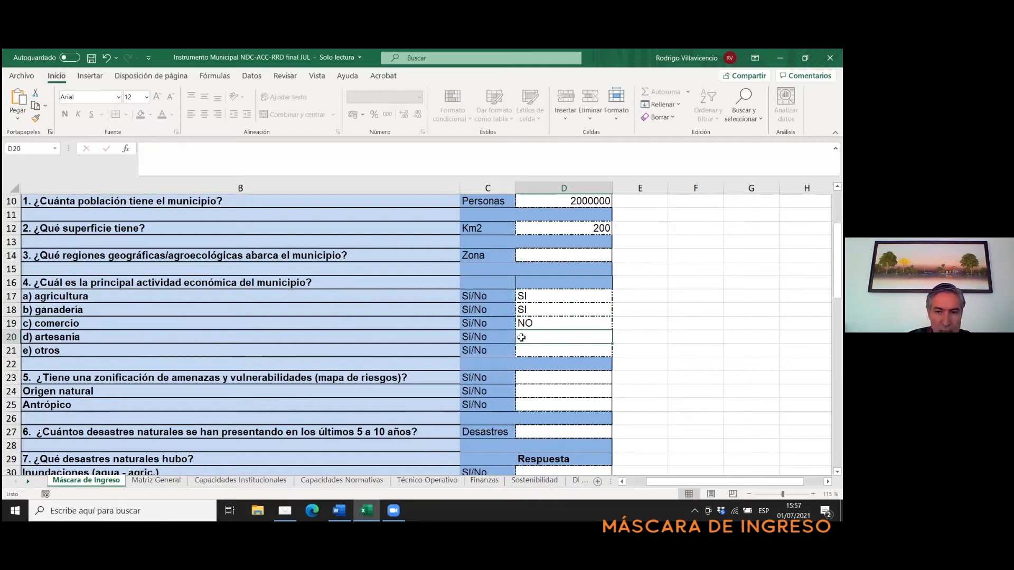
pyautogui.write('NO')
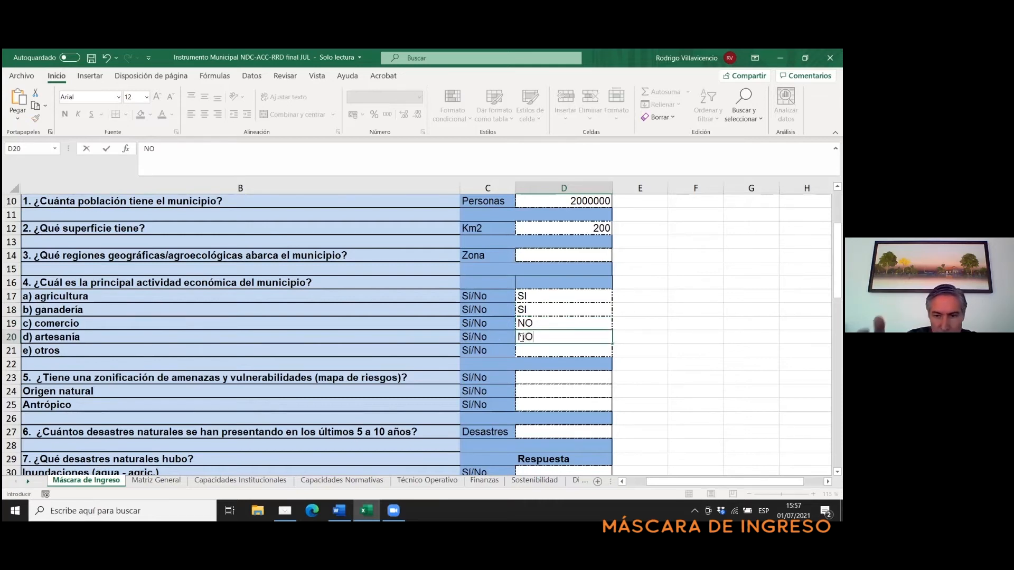
# - Enter "Extracción de madera" as the other economic activity in the otros row of question 4
pyautogui.click(531, 350)
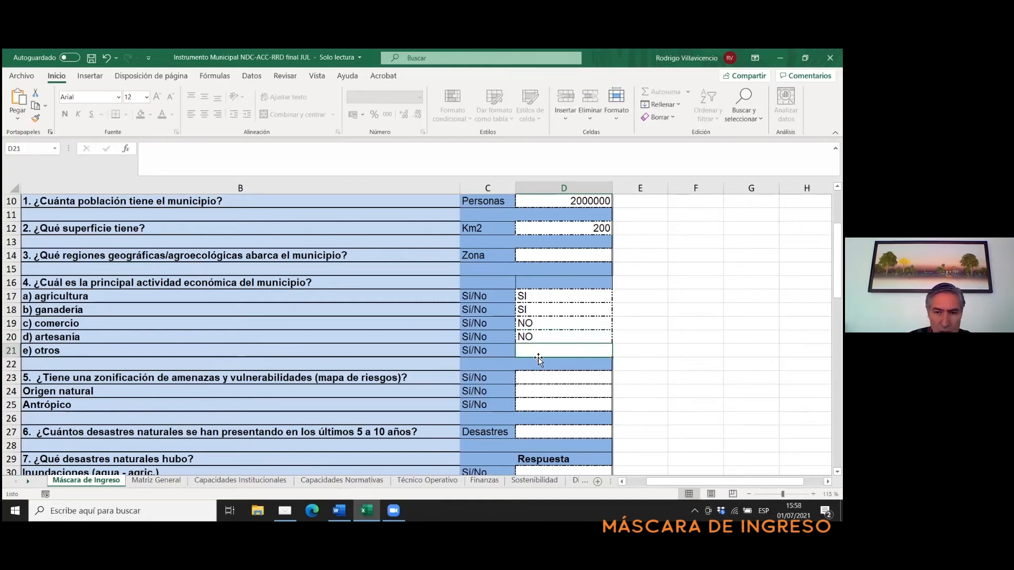
pyautogui.write('Ex')
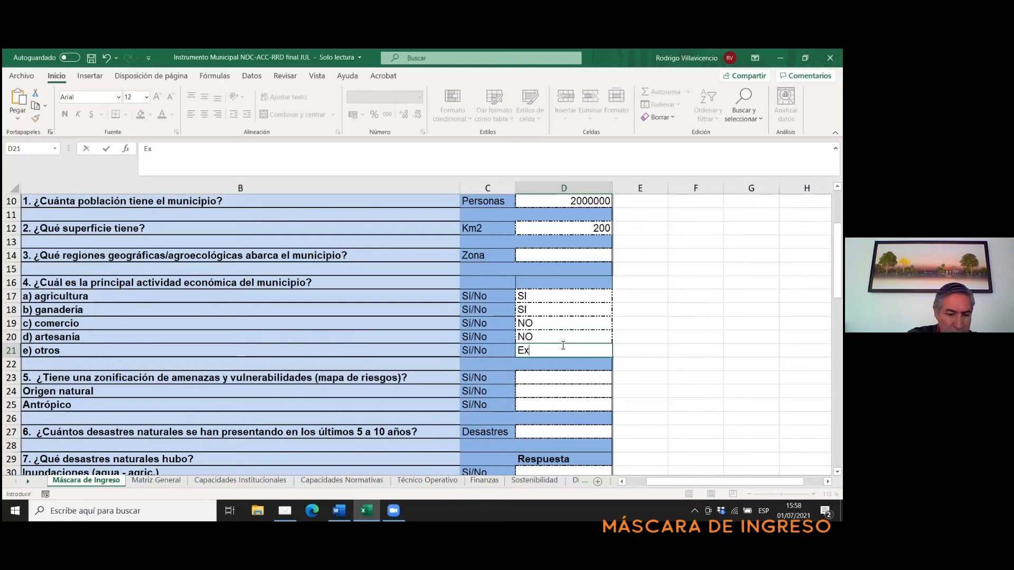
pyautogui.write('tracci')
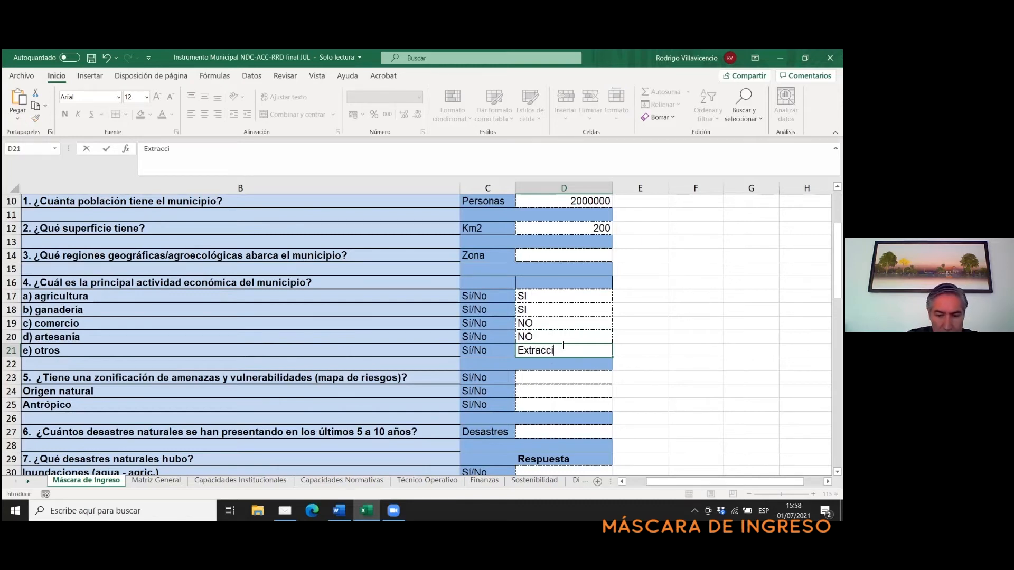
pyautogui.write('ón de madera')
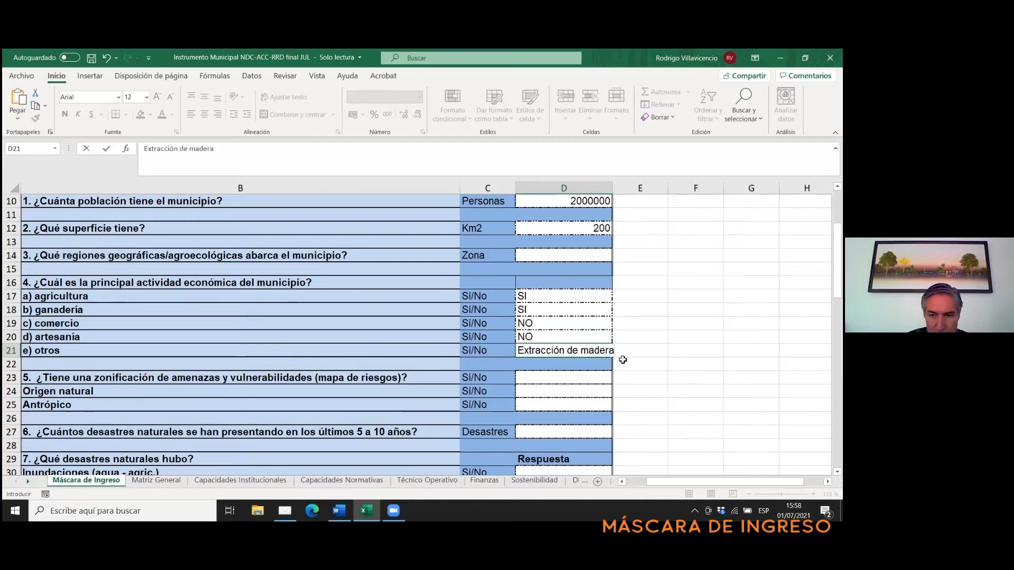
pyautogui.click(633, 377)
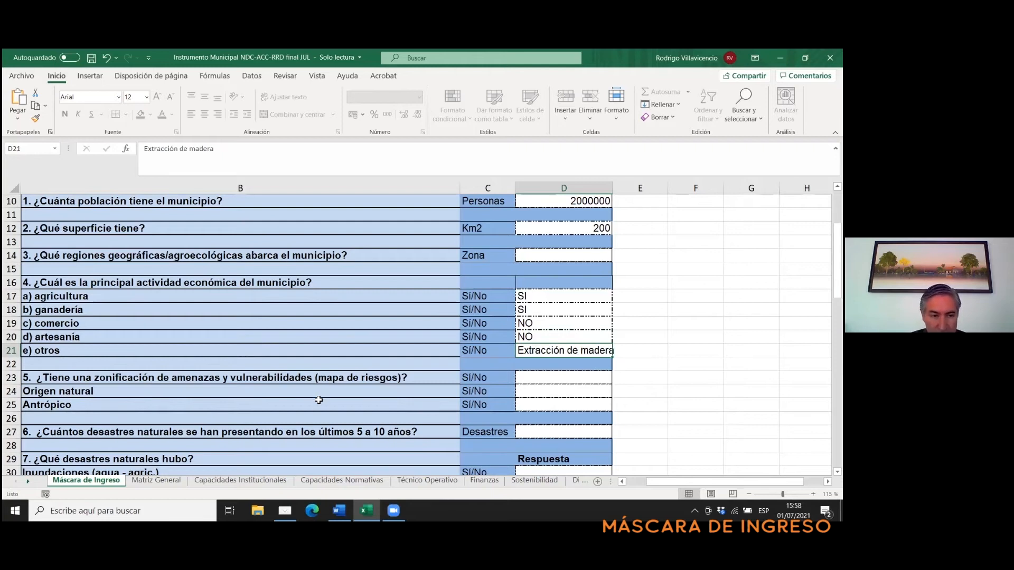
# - Answer SI to question 5 on whether the municipality has a threat and vulnerability zoning (mapa de riesgos)
pyautogui.click(537, 377)
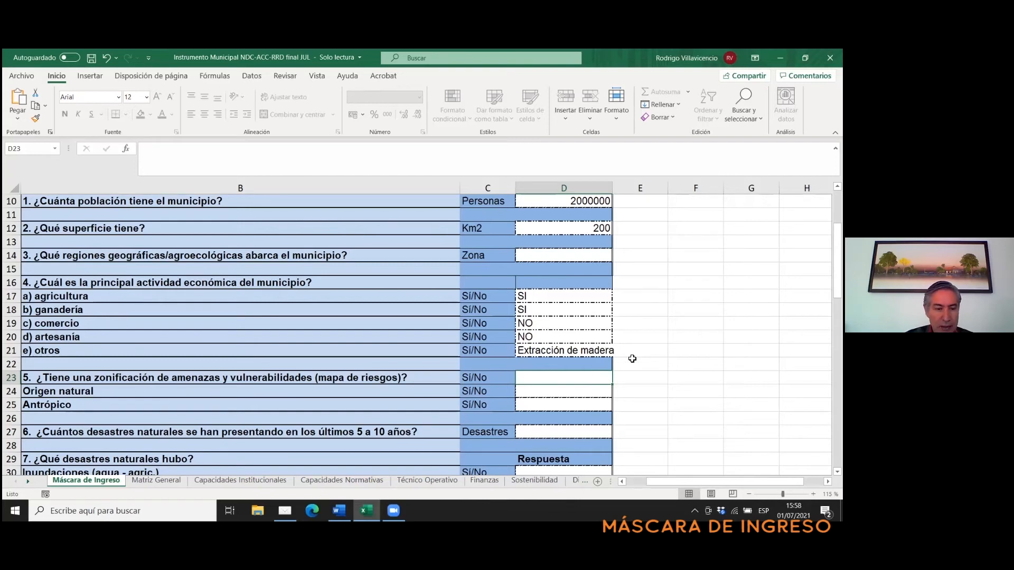
pyautogui.write('SI')
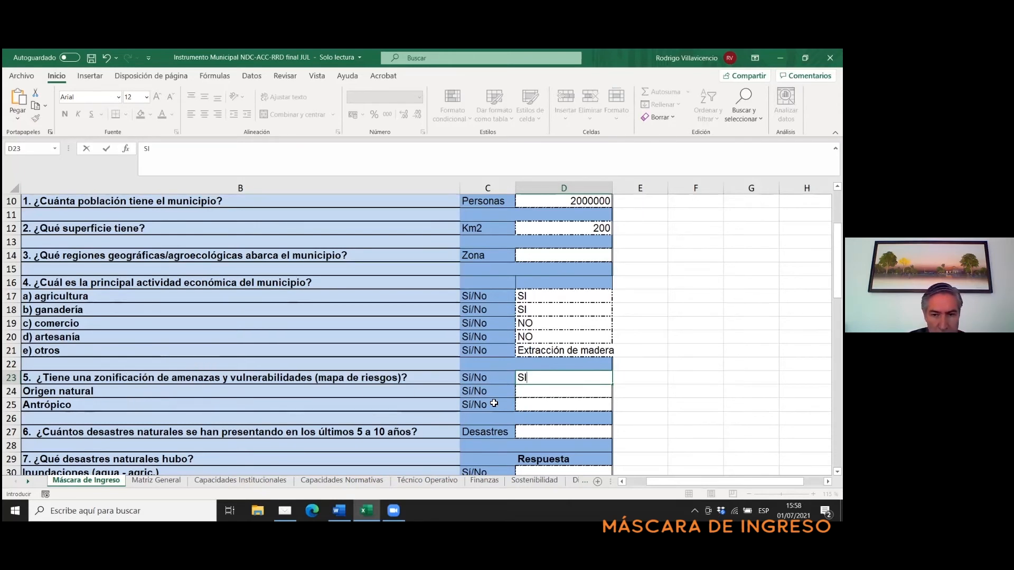
pyautogui.click(525, 399)
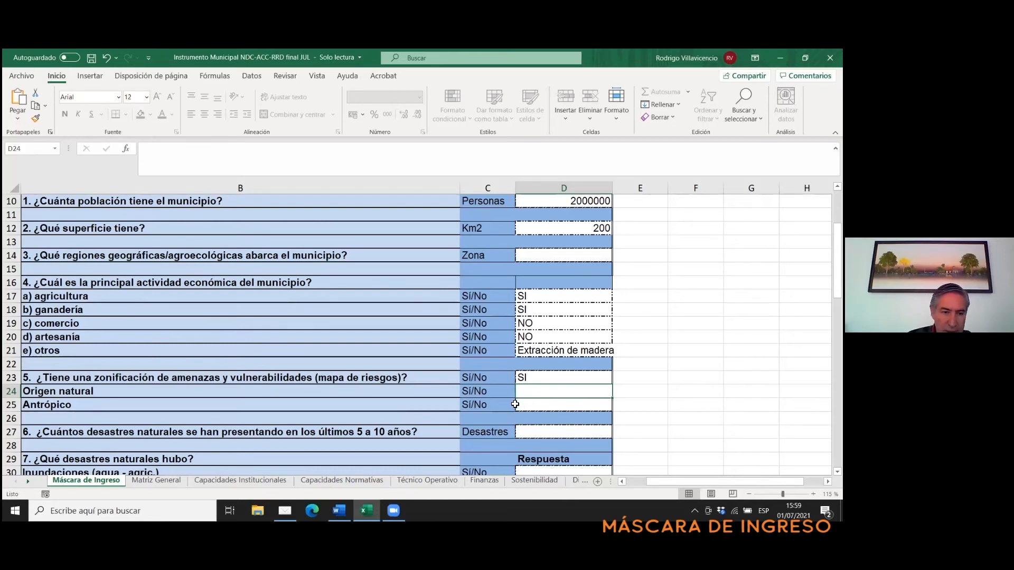
# - Answer question 6 on how many natural disasters occurred in the last 5 to 10 years with 5
pyautogui.scroll(-3, 515, 404)
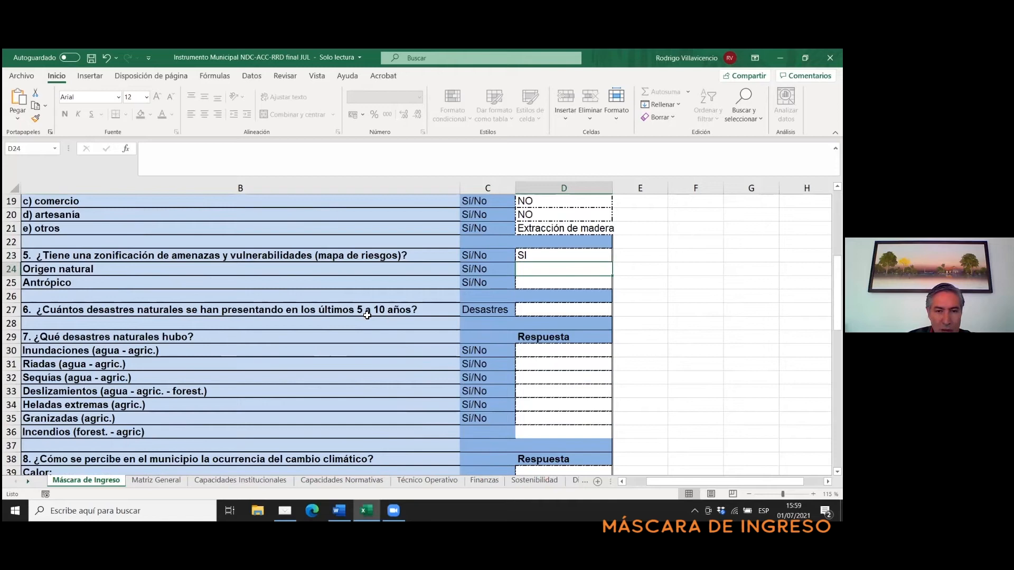
pyautogui.click(559, 311)
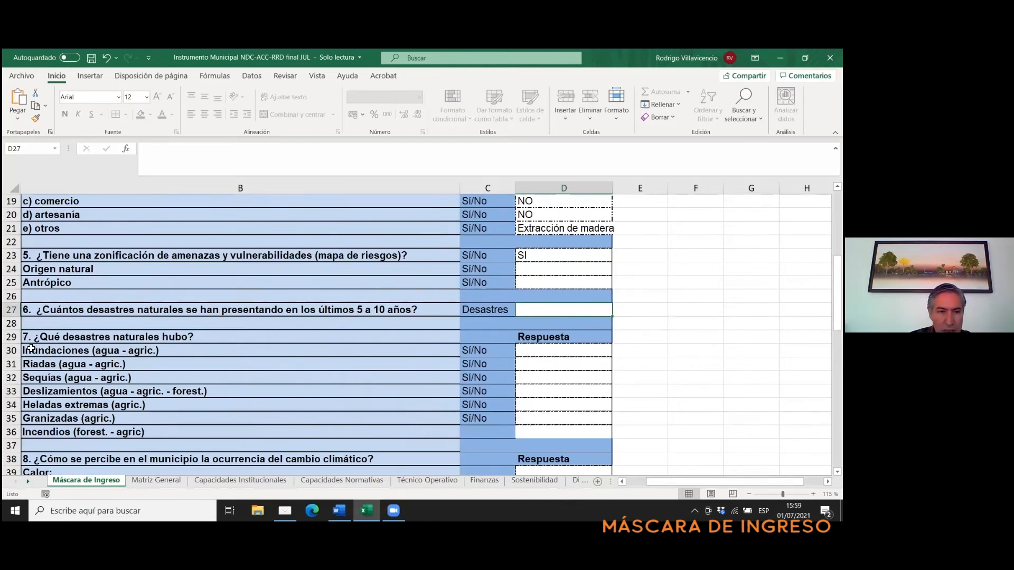
pyautogui.click(557, 351)
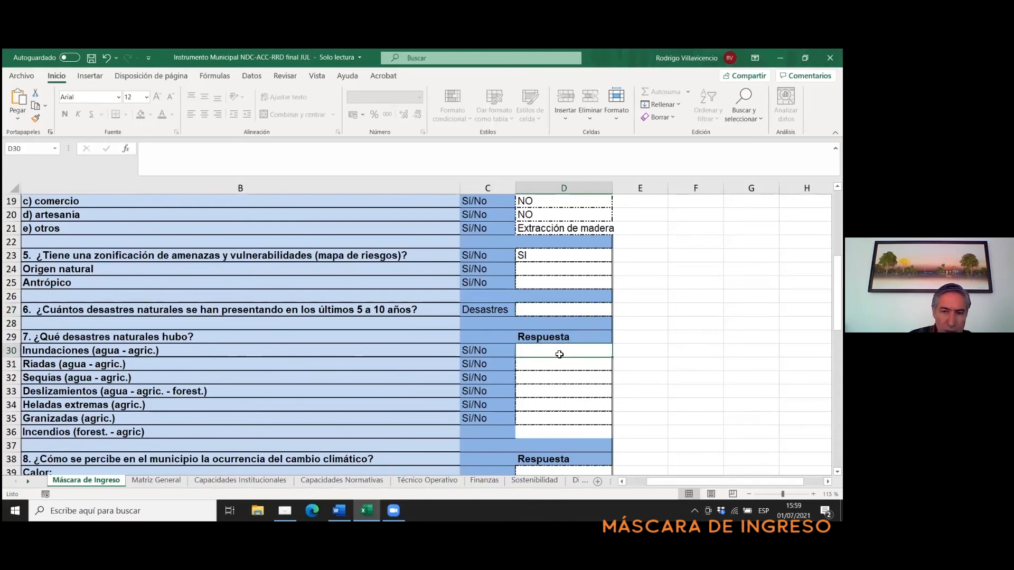
pyautogui.click(569, 314)
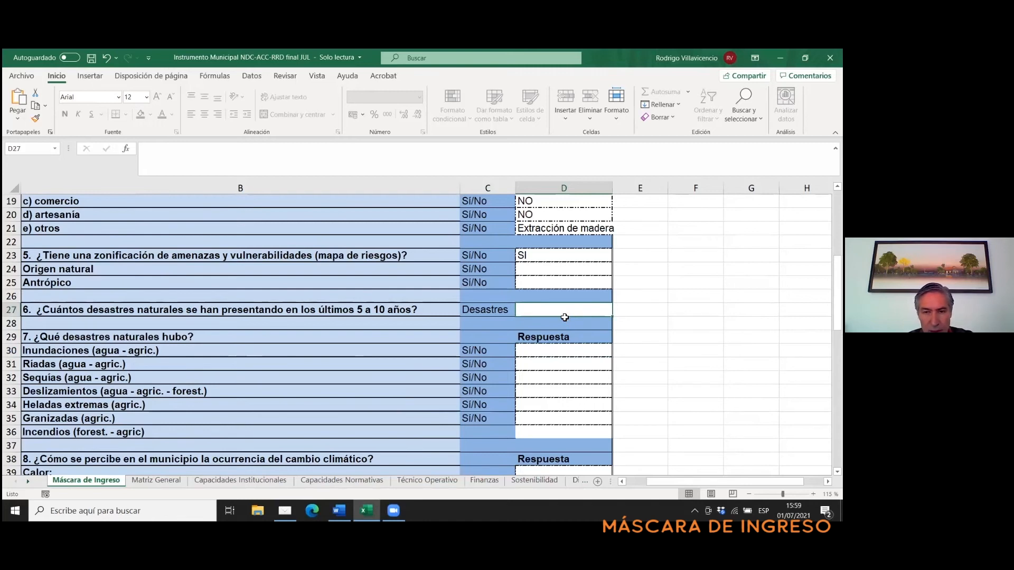
pyautogui.write('5')
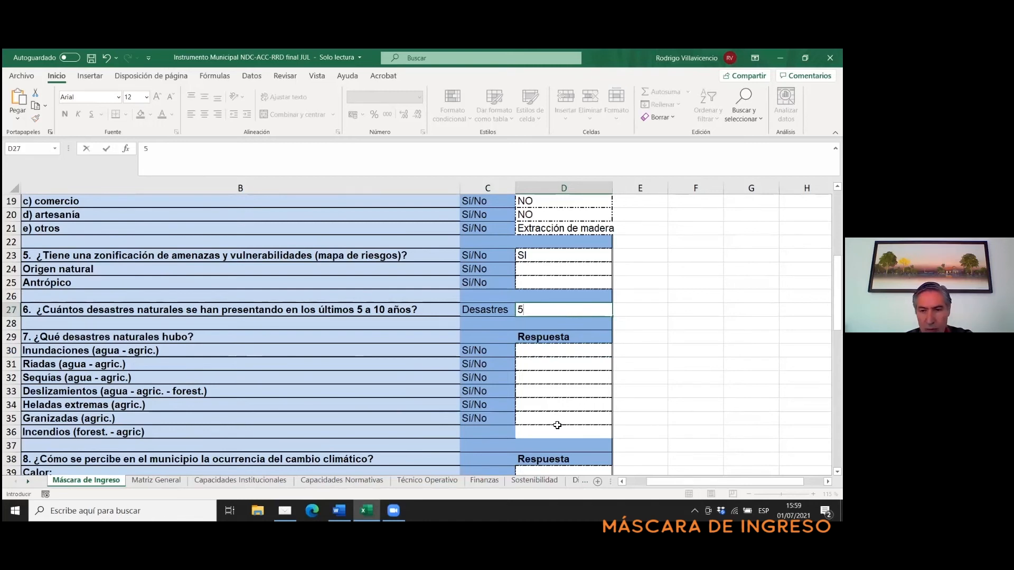
pyautogui.press('Return')
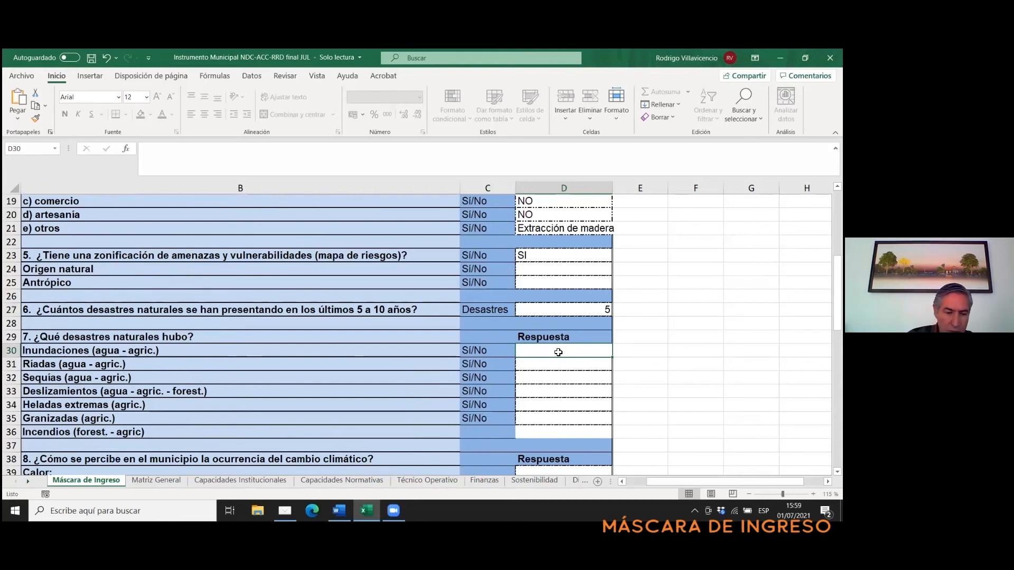
# - Answer question 7 on which natural disasters occurred with SI for inundaciones and NO for riadas
pyautogui.write('SI')
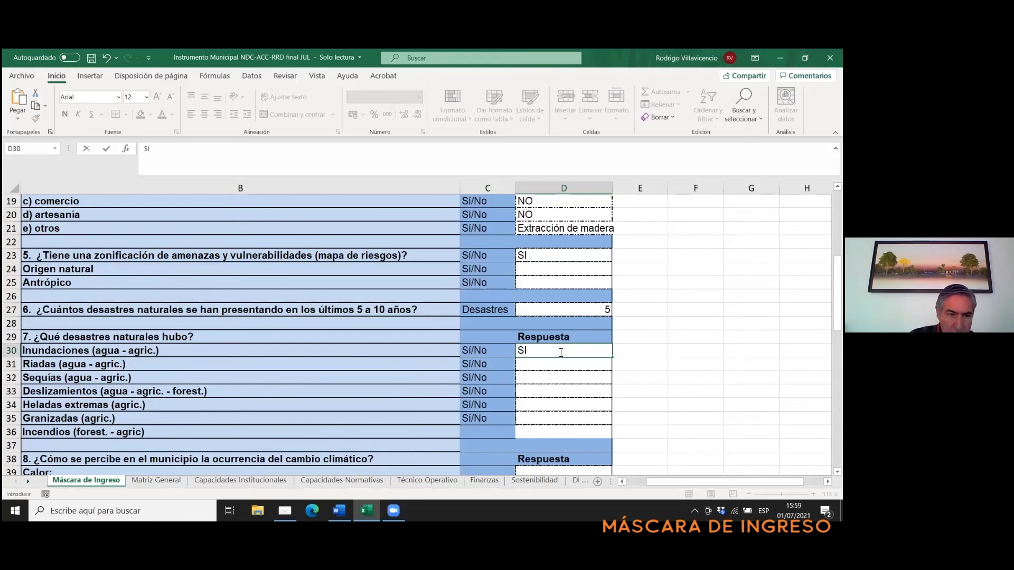
pyautogui.press('Return')
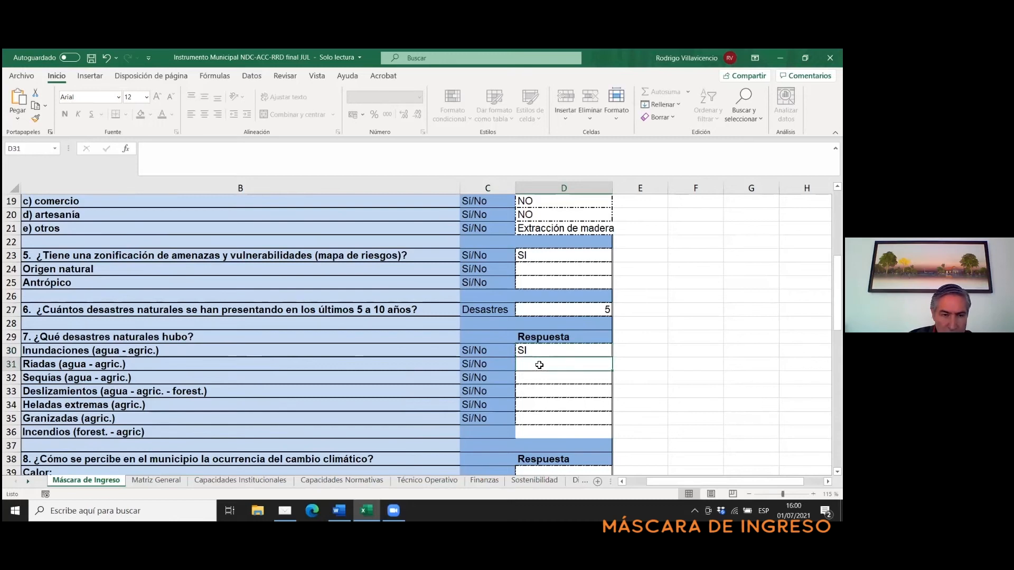
pyautogui.write('NO')
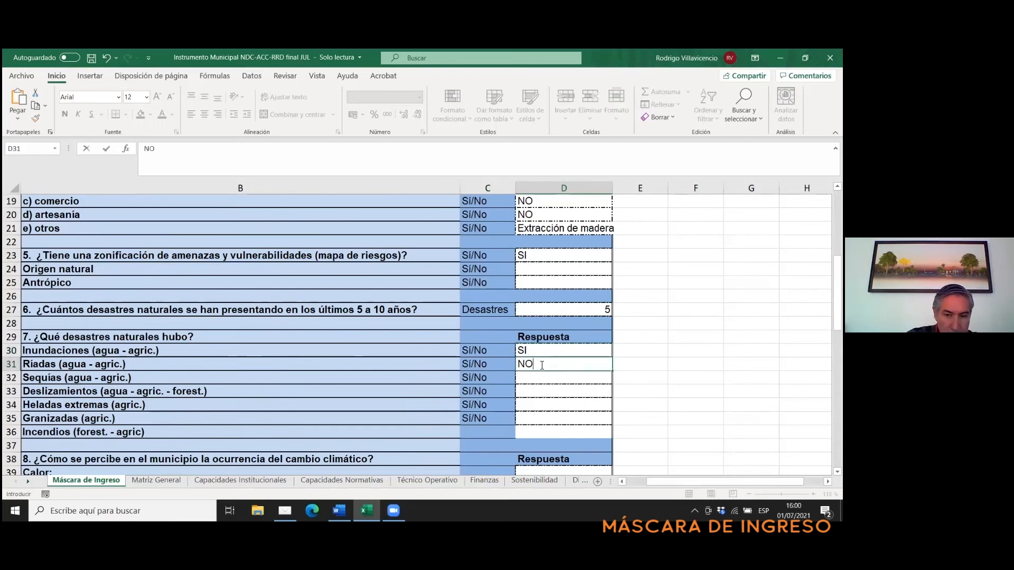
pyautogui.click(526, 387)
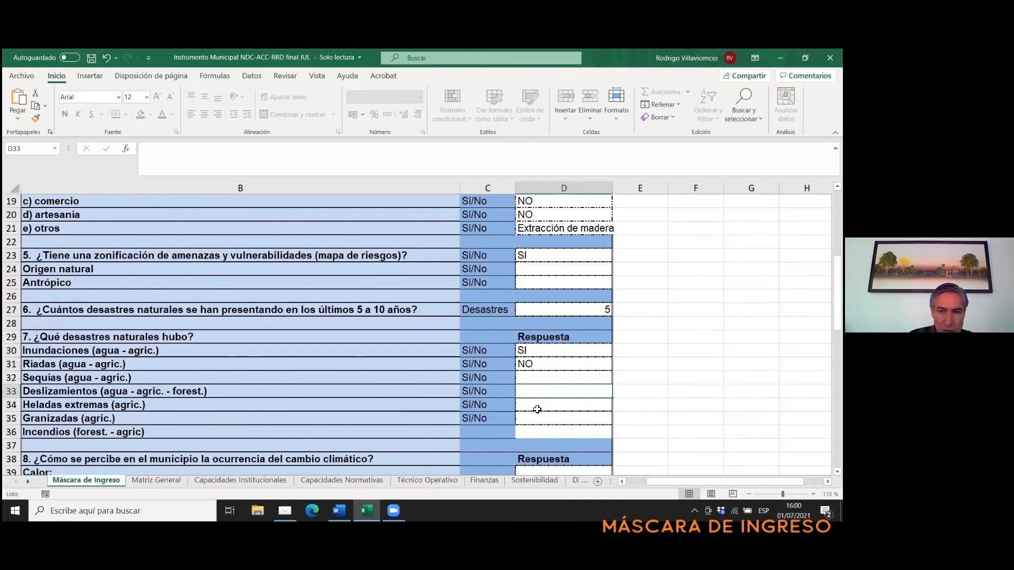
# - Review the rest of question 7 and the climate change perception items of question 8 through the sheet's end, and return to the general data
pyautogui.scroll(-2, 524, 409)
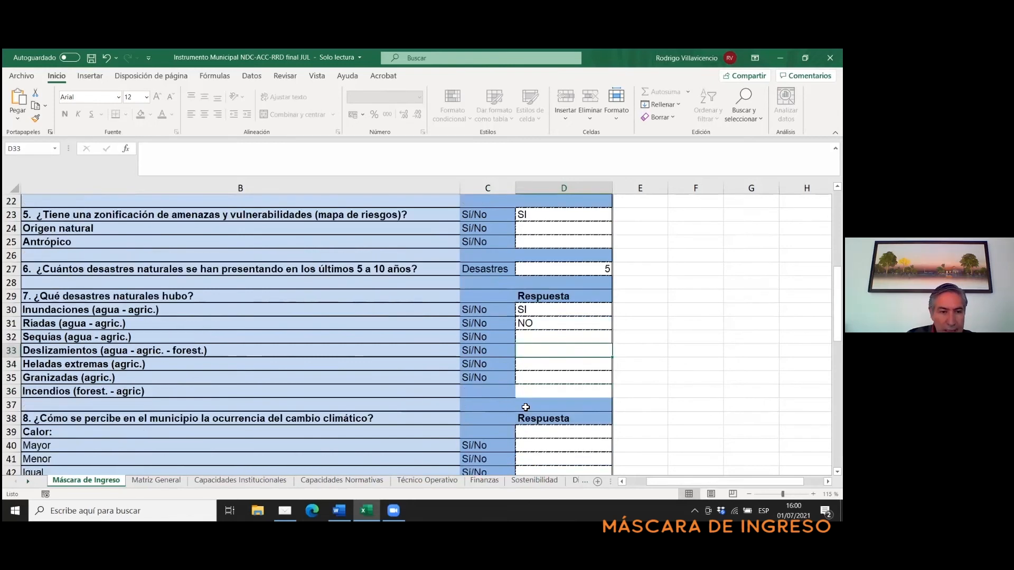
pyautogui.scroll(-1, 525, 401)
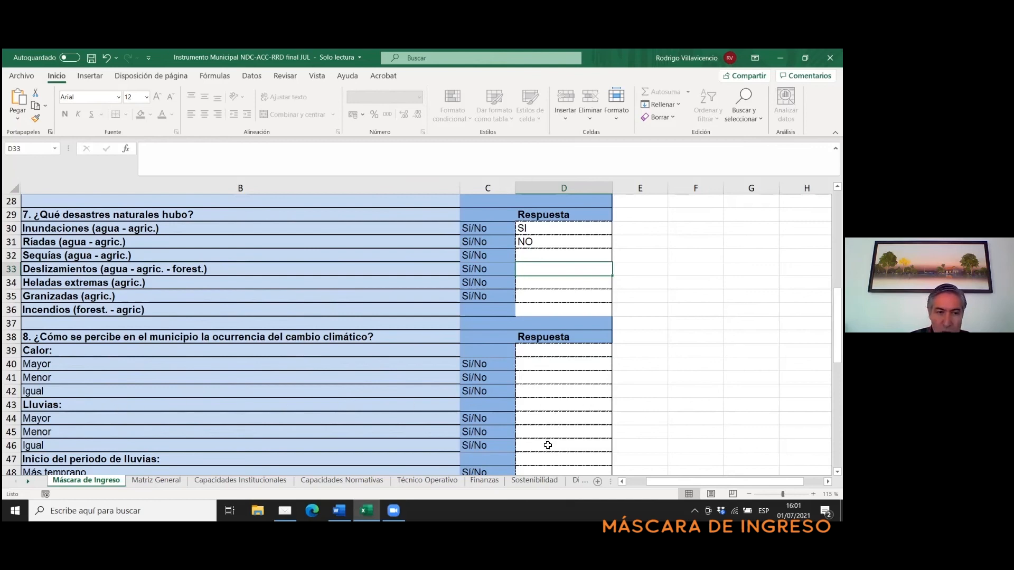
pyautogui.scroll(-3, 555, 444)
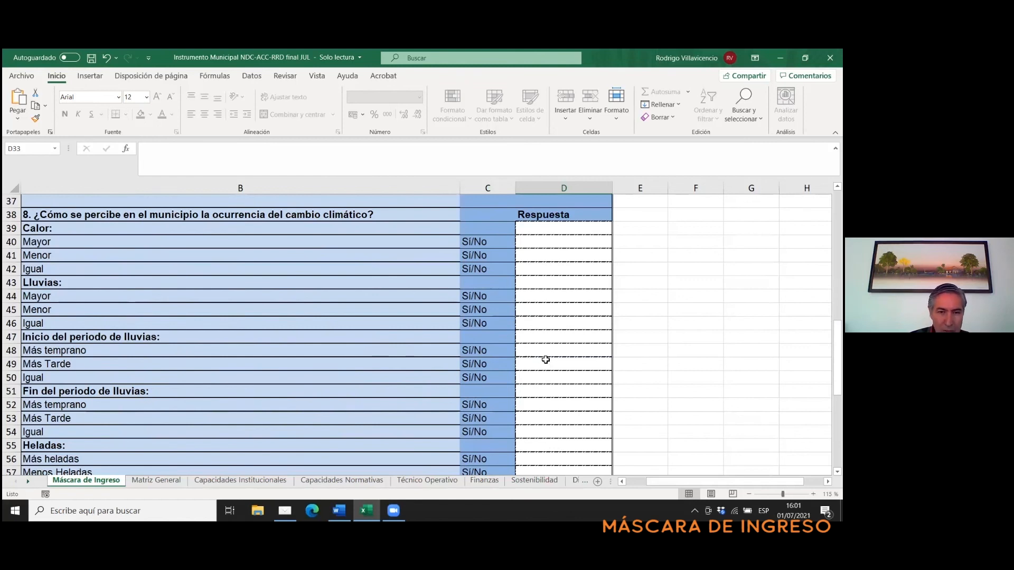
pyautogui.scroll(-1, 546, 359)
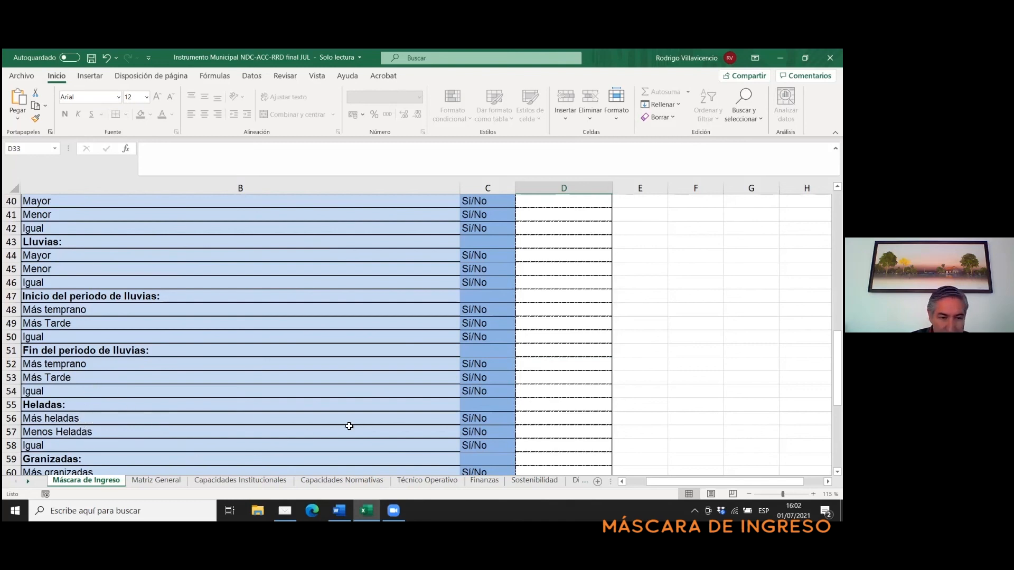
pyautogui.scroll(-1, 357, 415)
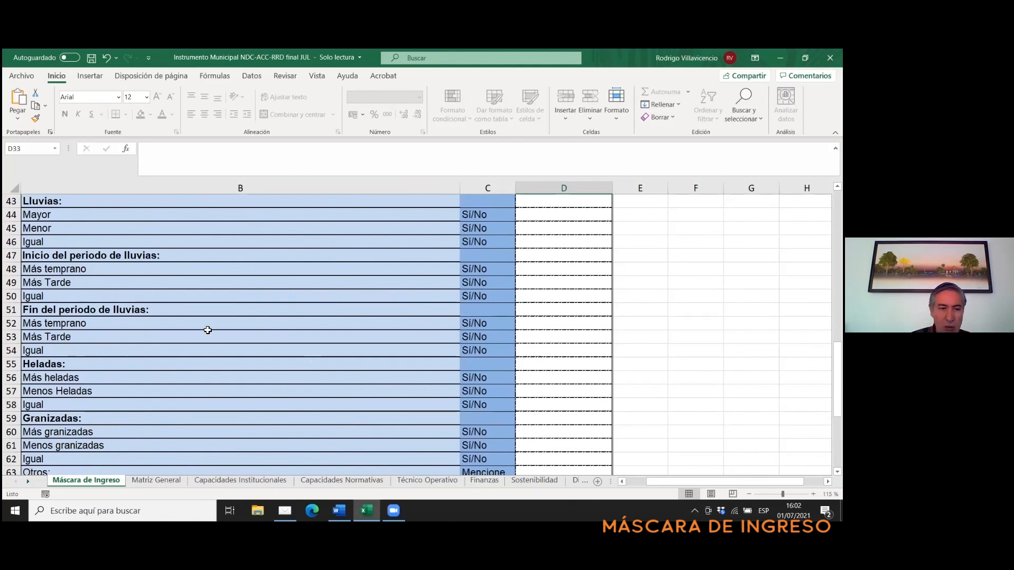
pyautogui.scroll(-1, 207, 330)
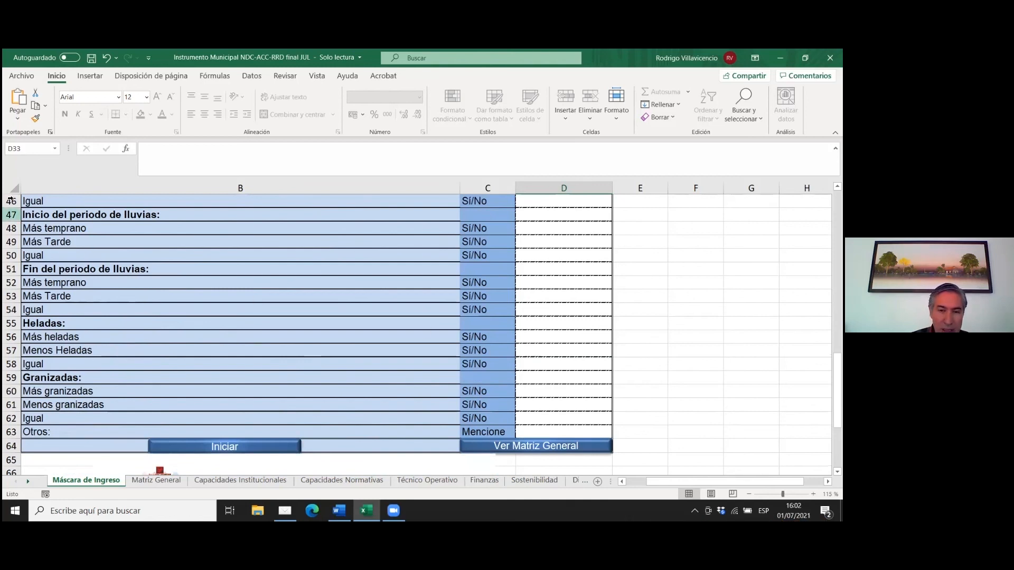
pyautogui.scroll(2, 251, 344)
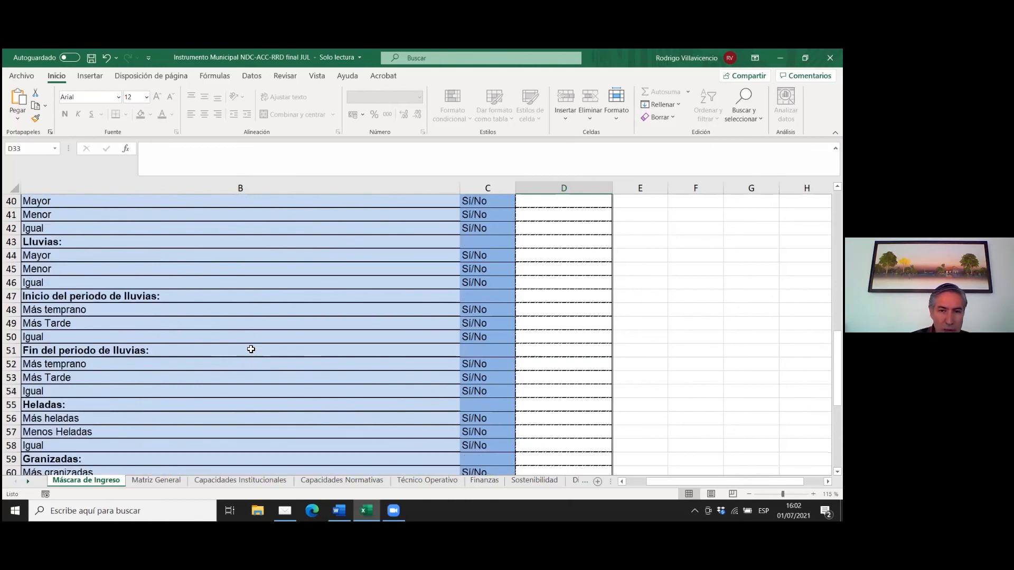
pyautogui.scroll(1, 251, 351)
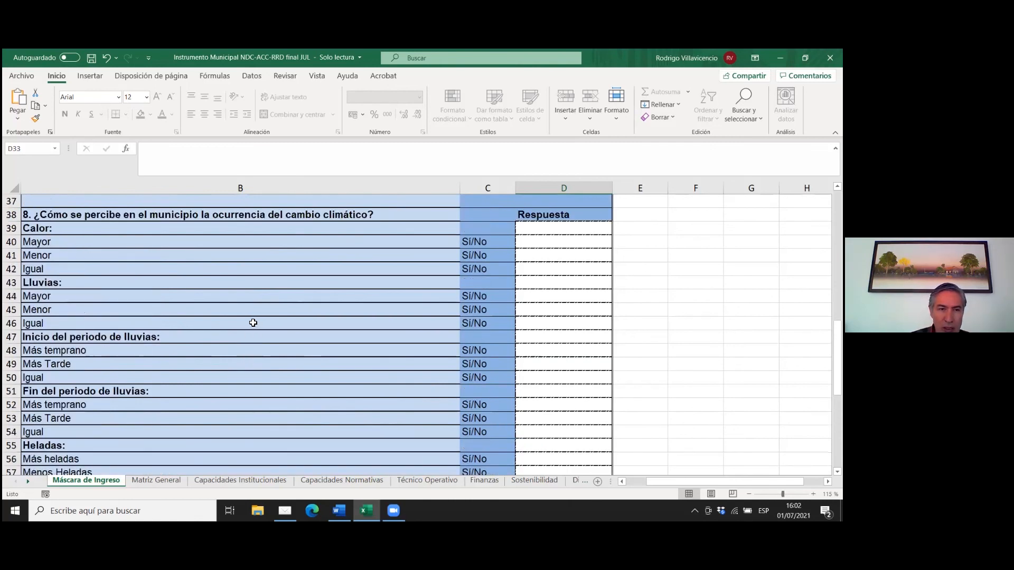
pyautogui.scroll(-4, 282, 320)
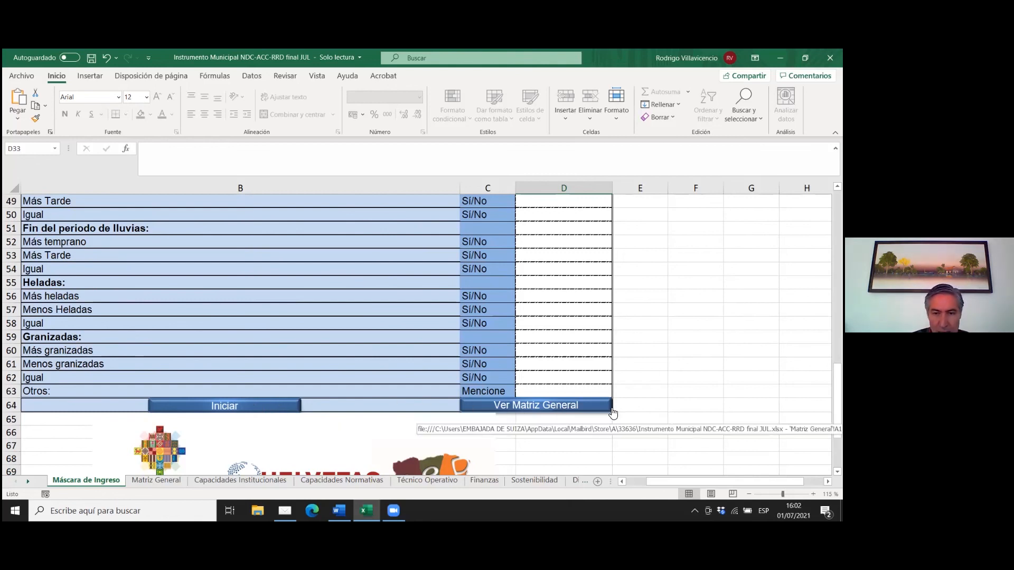
pyautogui.moveTo(837, 384); pyautogui.dragTo(837, 331)
pyautogui.scroll(4, 656, 285)
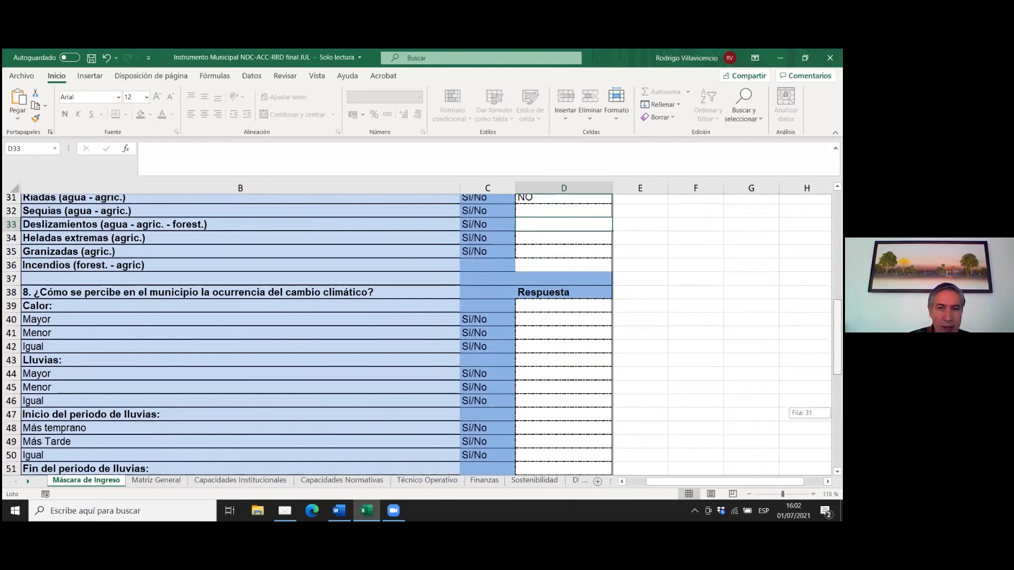
pyautogui.scroll(3, 645, 338)
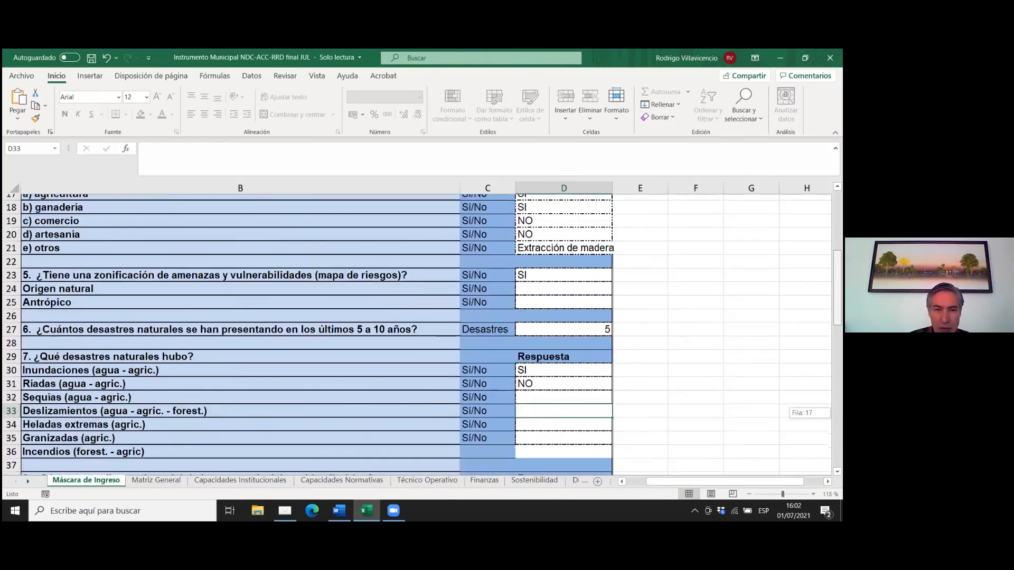
pyautogui.scroll(4, 417, 334)
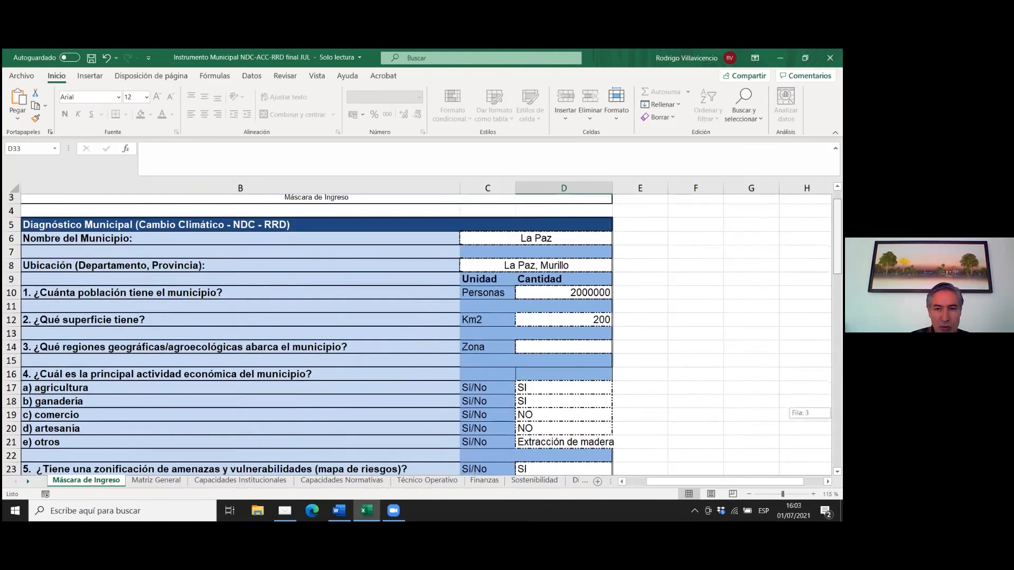